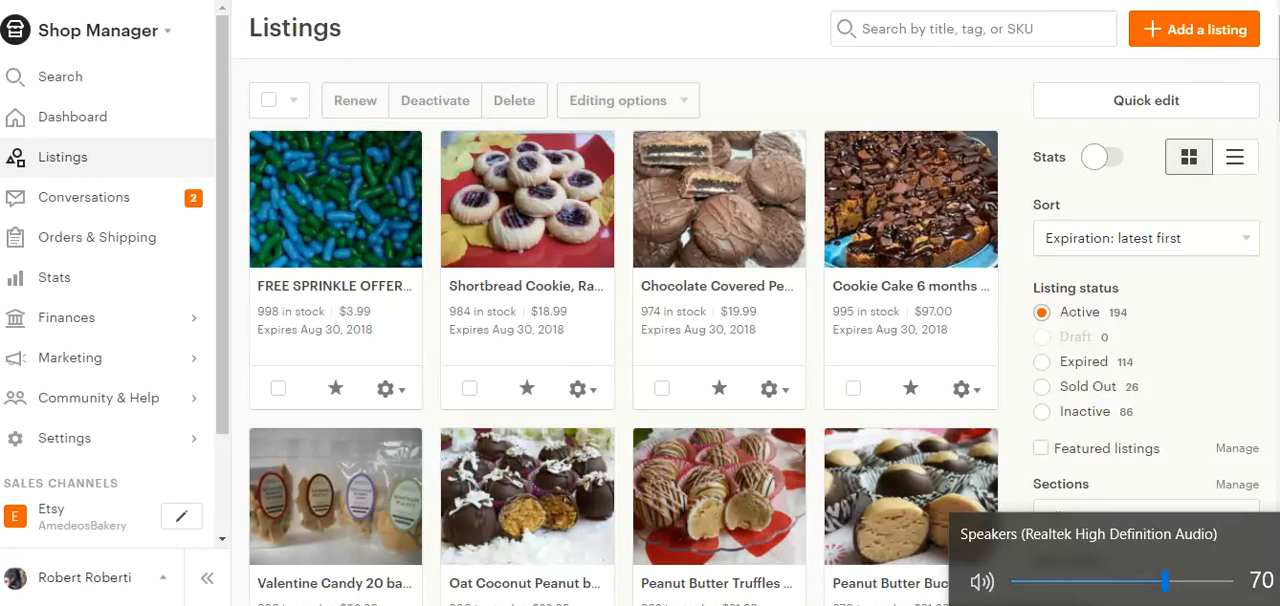
# Look through the shop's active listings, examining their titles, stock, prices and expiration dates.
pyautogui.scroll(-1, 808, 40)
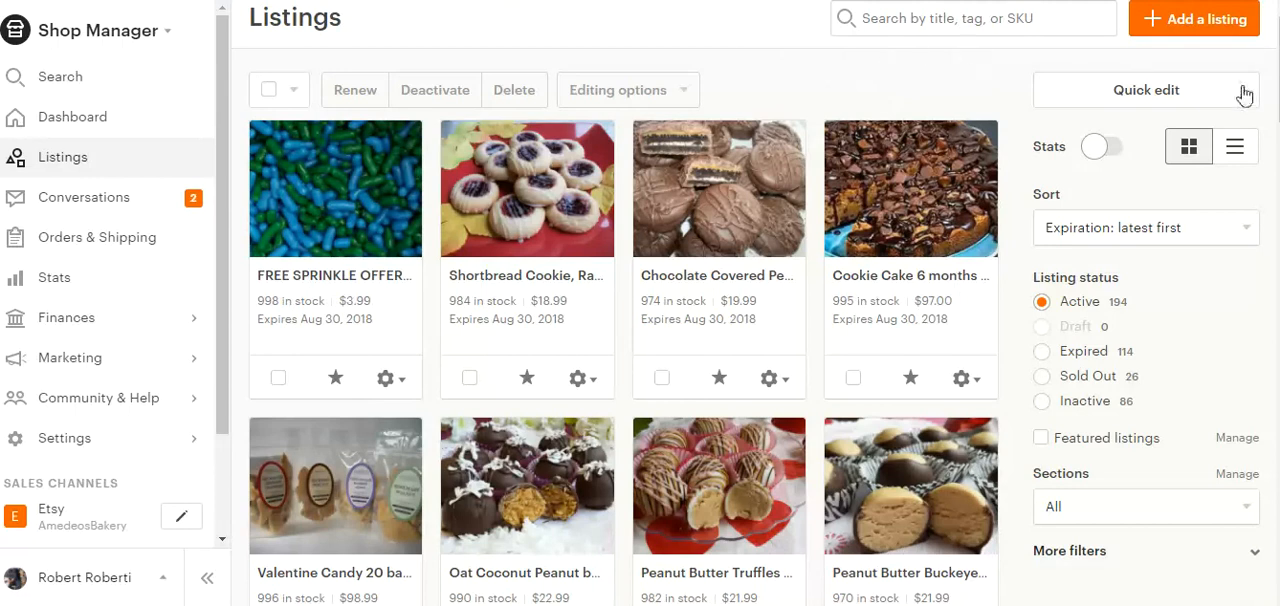
pyautogui.scroll(1, 670, 64)
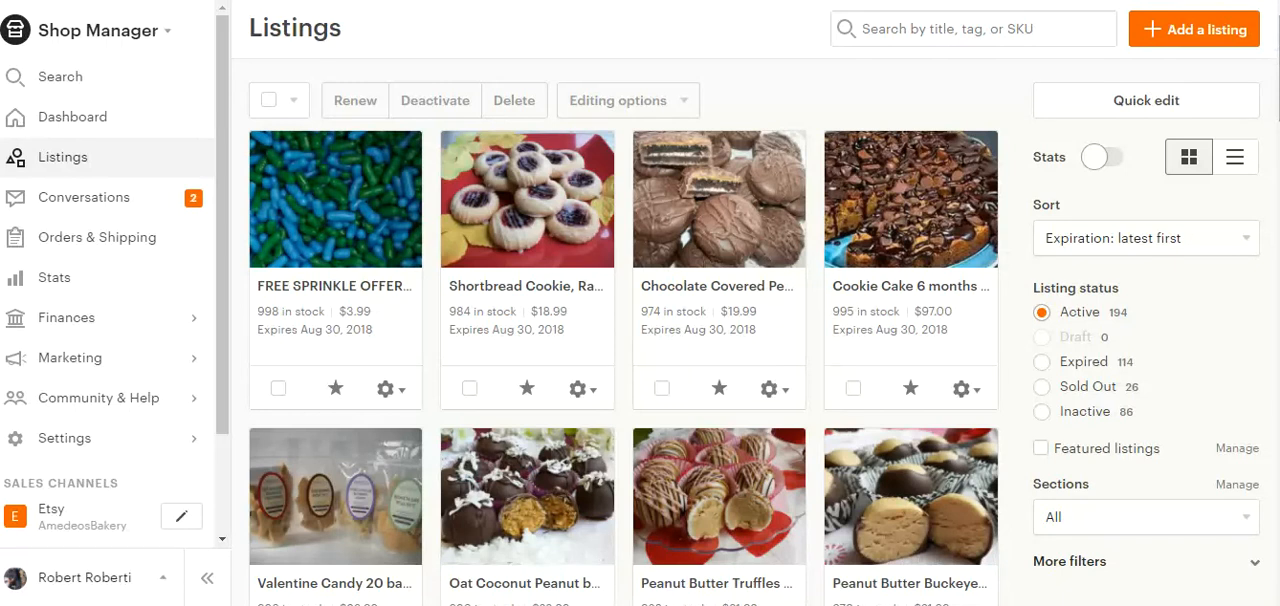
pyautogui.scroll(-2, 760, 330)
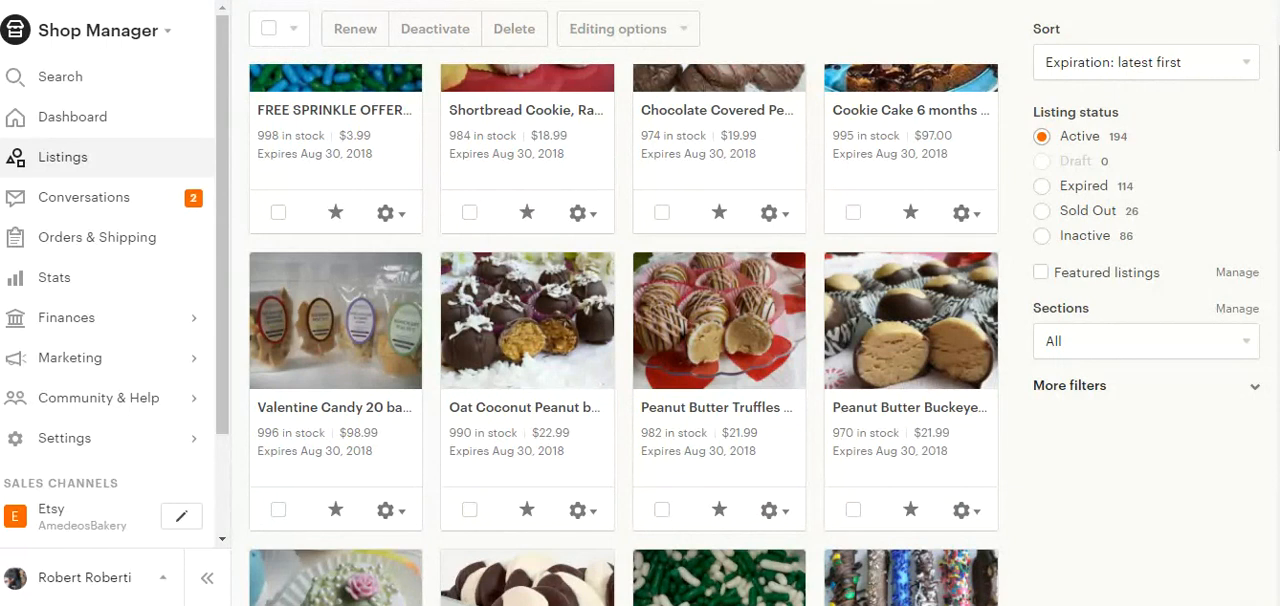
pyautogui.scroll(-2, 760, 330)
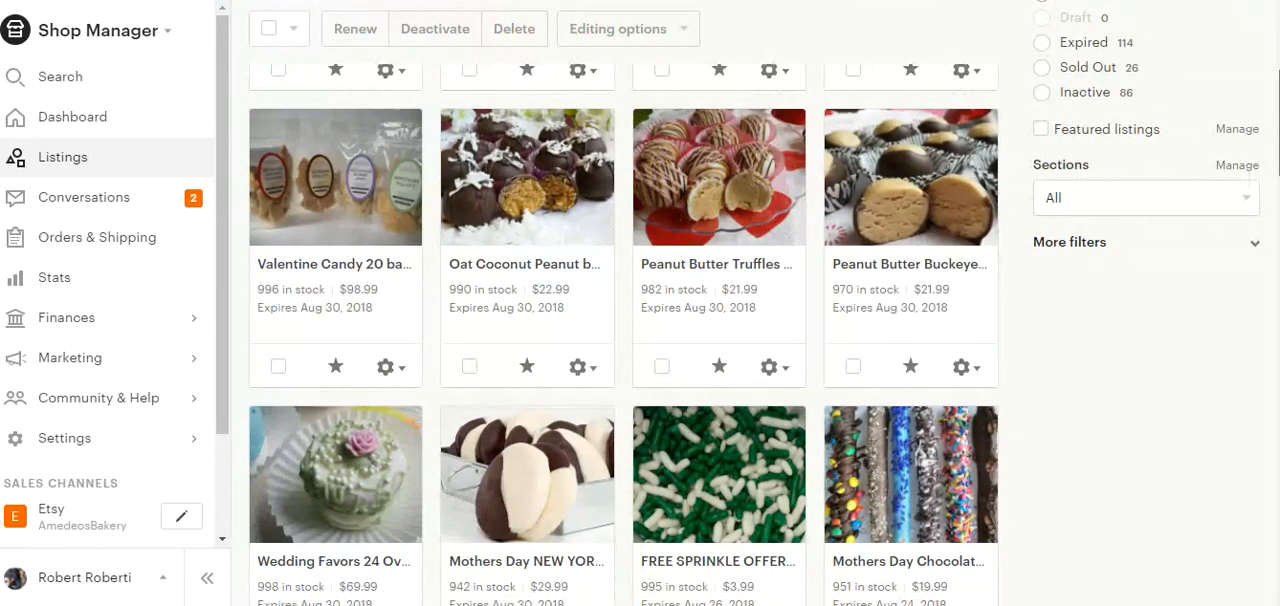
pyautogui.scroll(-4, 760, 330)
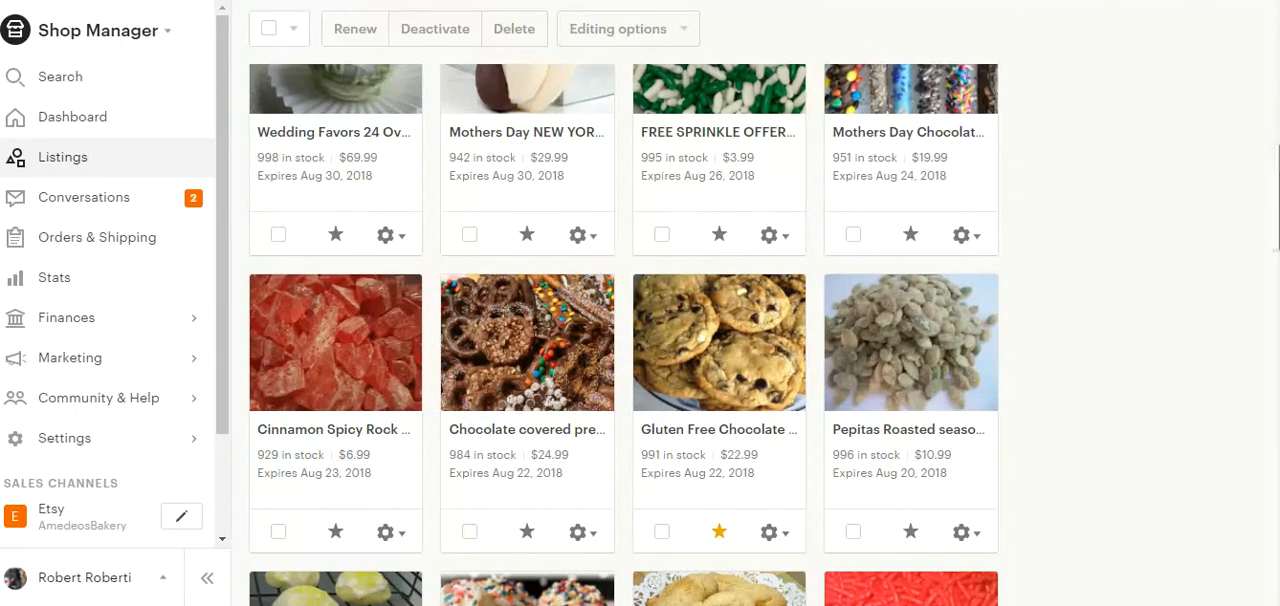
pyautogui.scroll(-4, 760, 330)
pyautogui.scroll(-2, 760, 330)
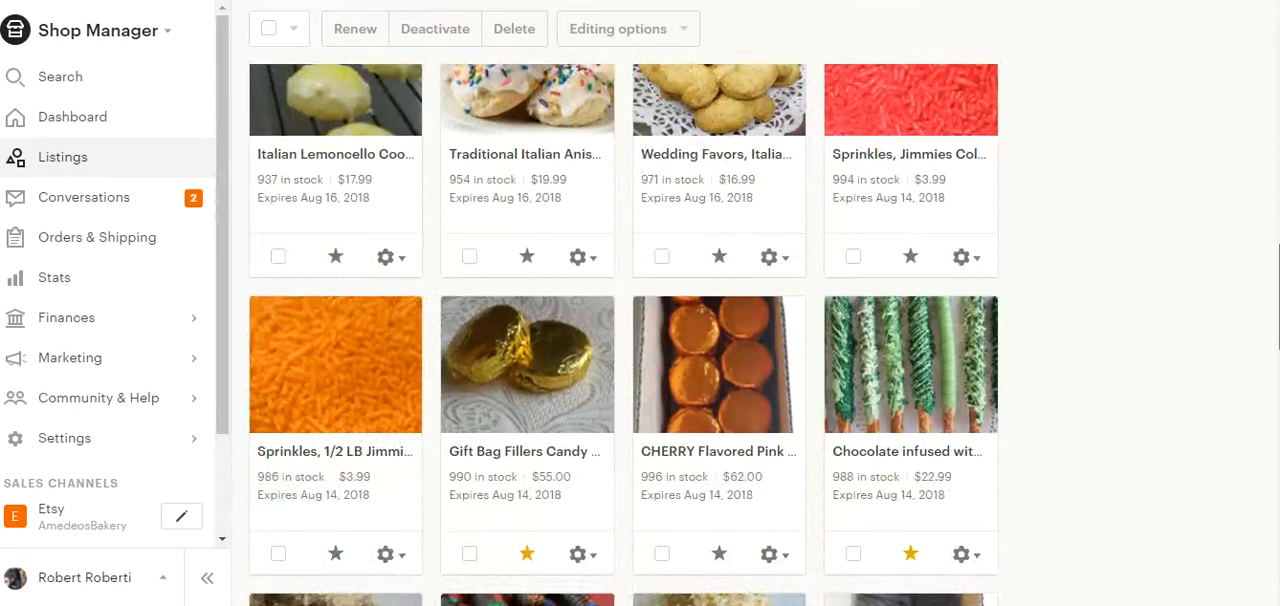
pyautogui.scroll(10, 760, 330)
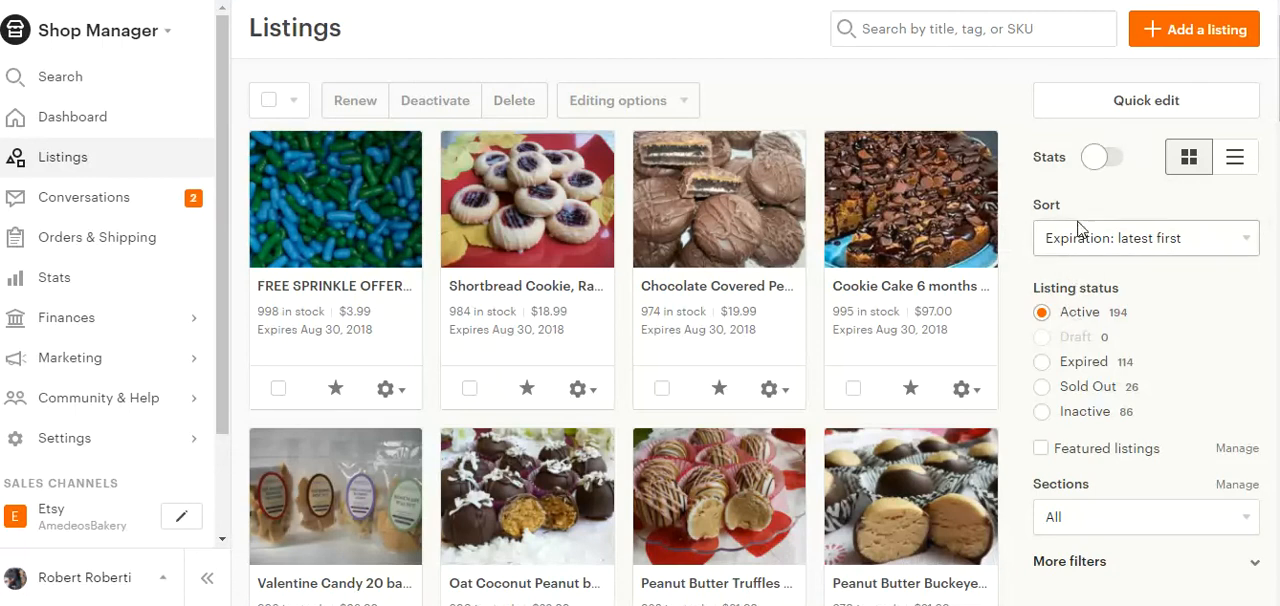
# Show stats on the listings, examine their recent visits, favorites, sales and renewals, and hide the stats again.
pyautogui.click(1097, 160)
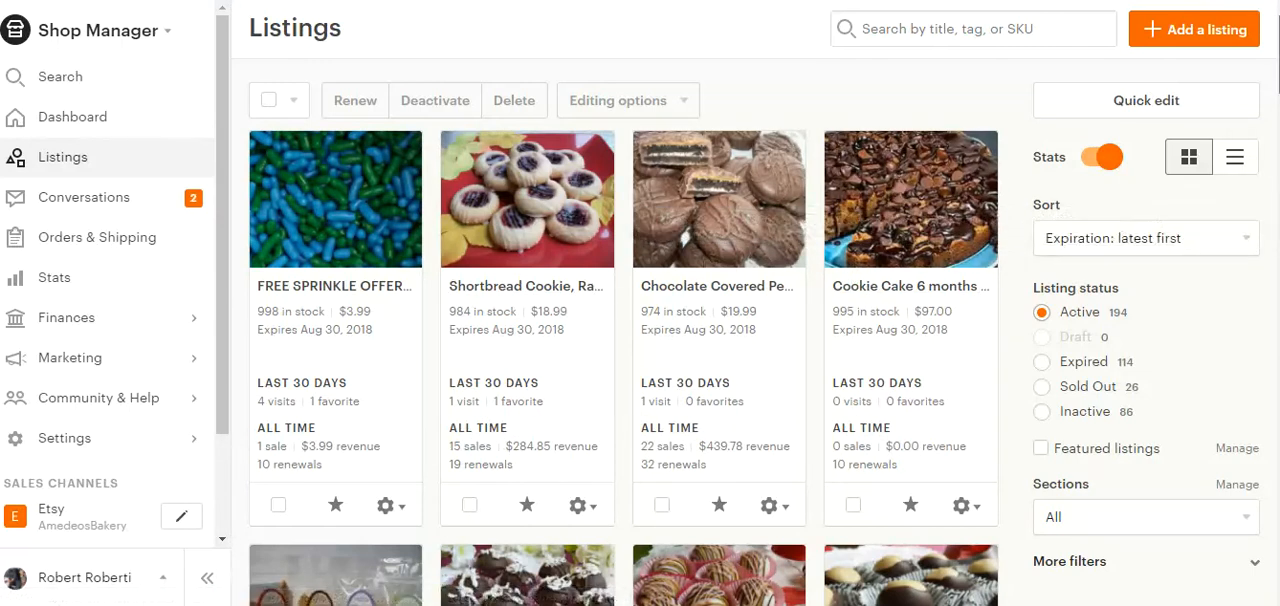
pyautogui.scroll(-4, 890, 215)
pyautogui.scroll(-2, 753, 308)
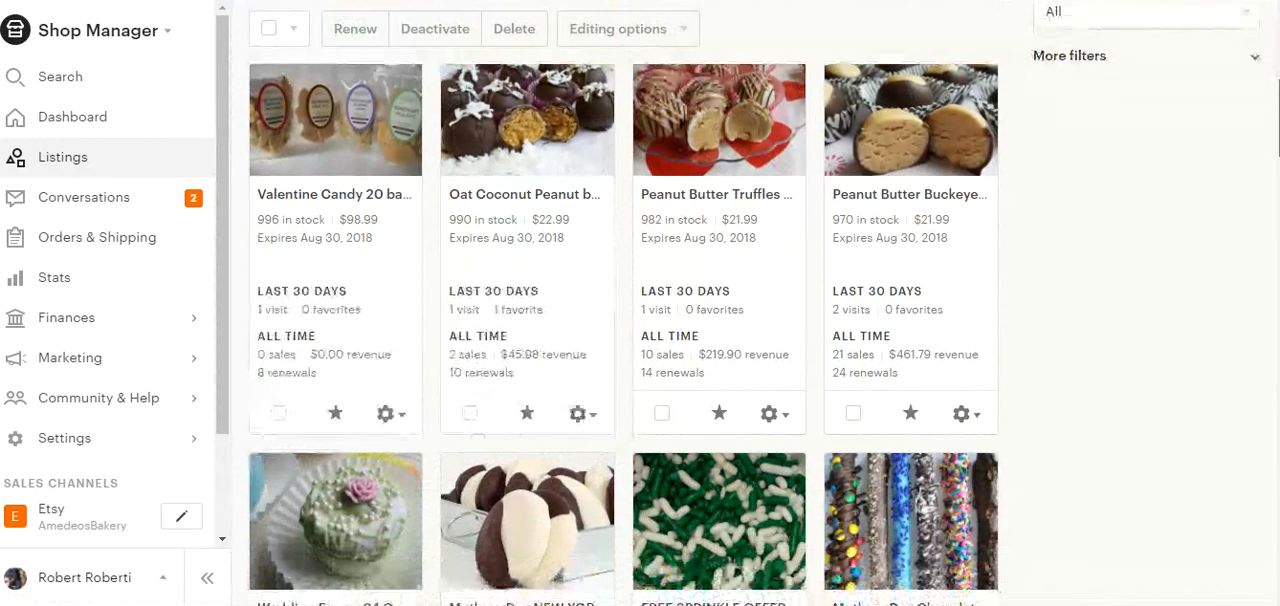
pyautogui.scroll(-3, 624, 334)
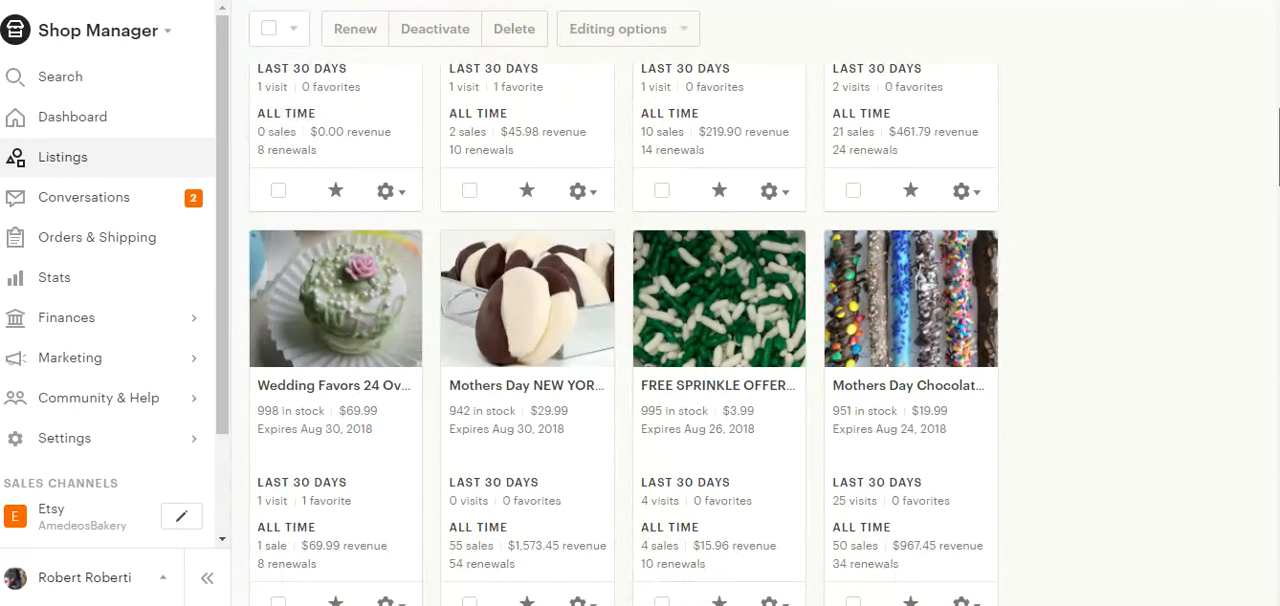
pyautogui.scroll(-2, 680, 240)
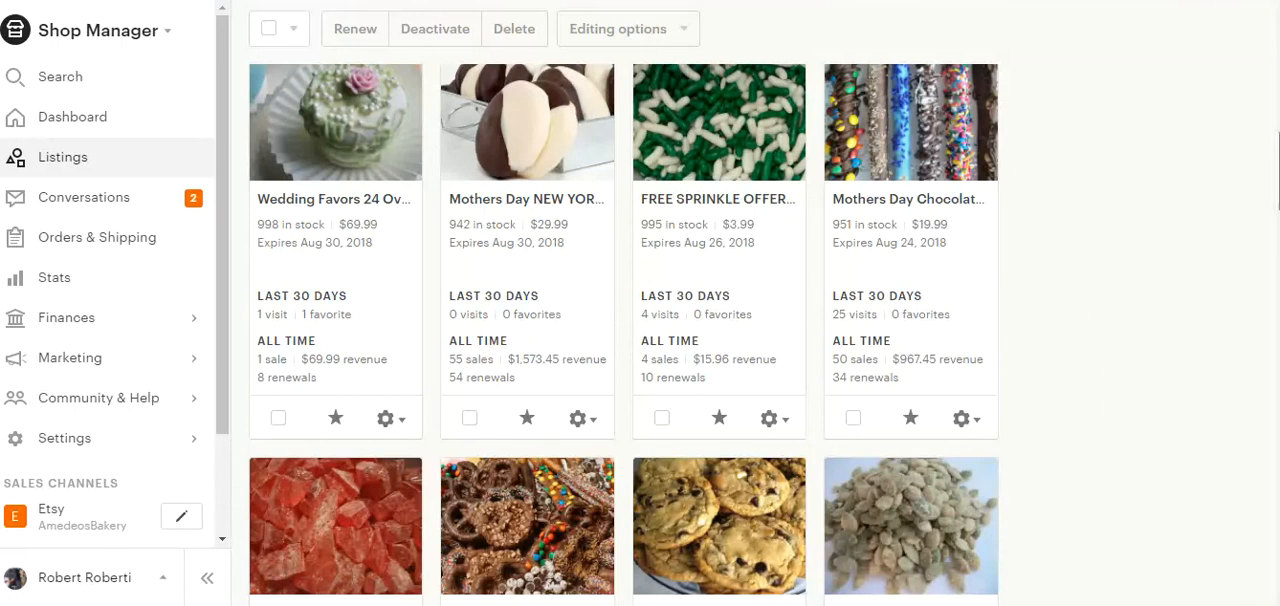
pyautogui.scroll(-2, 624, 329)
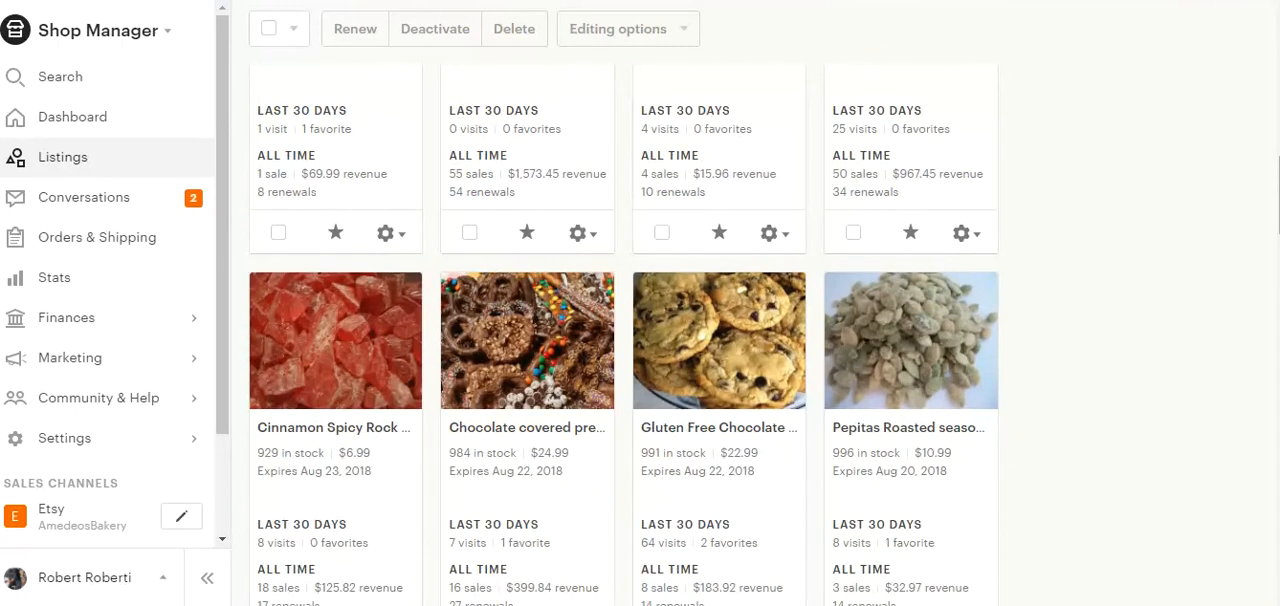
pyautogui.scroll(-5, 624, 336)
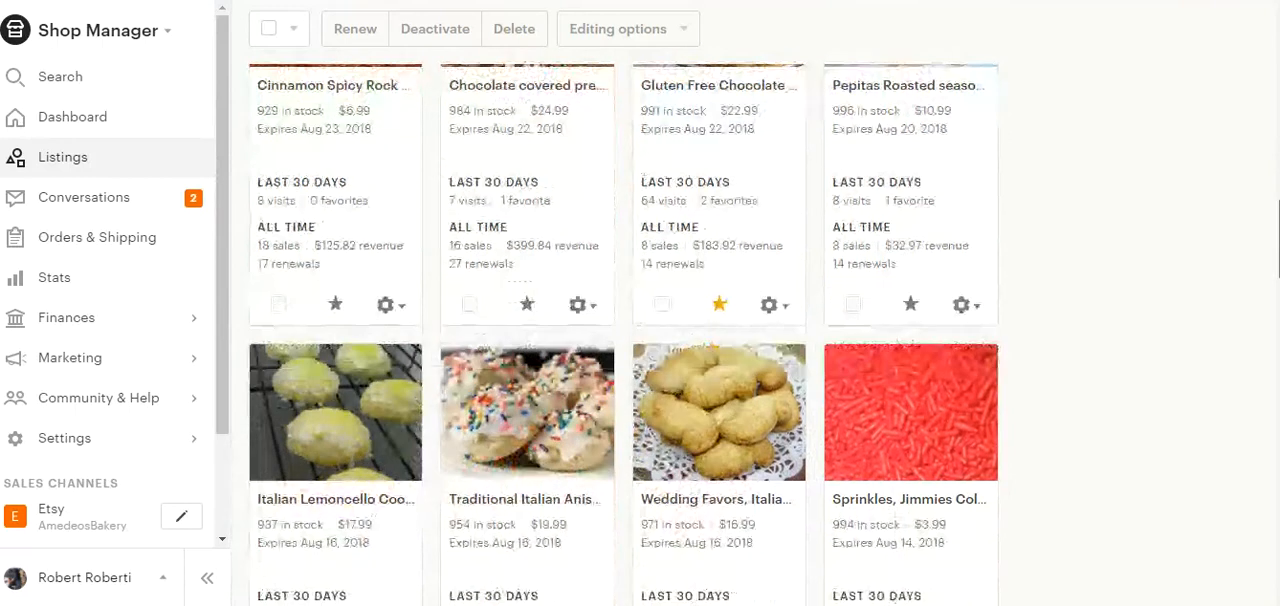
pyautogui.scroll(-1, 918, 287)
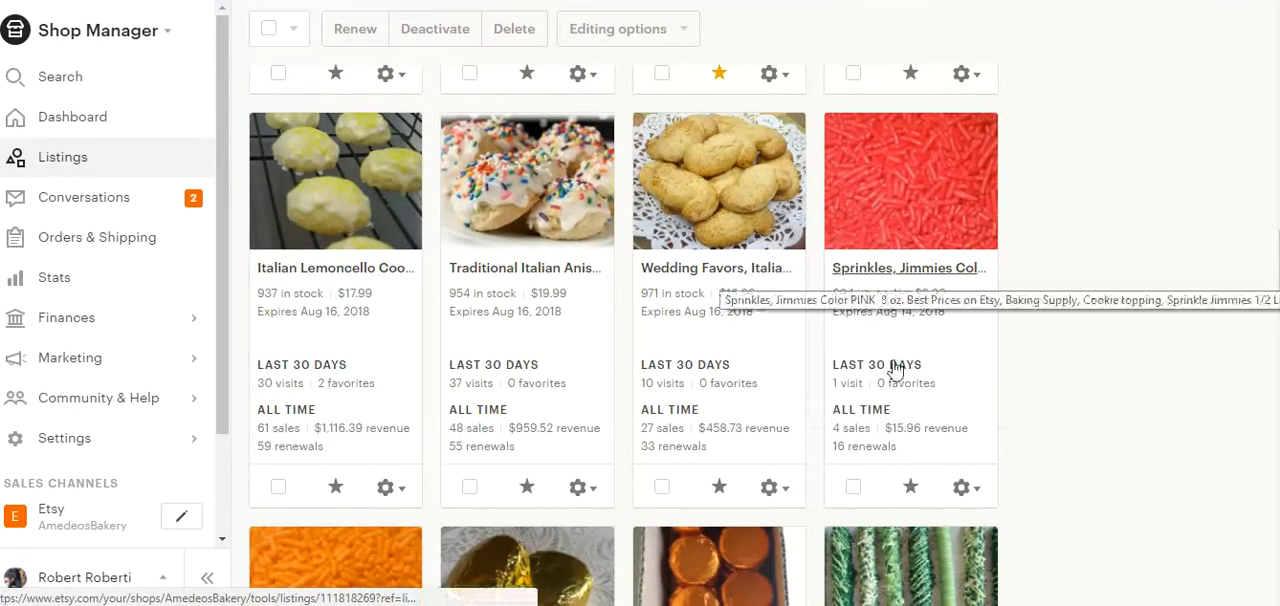
pyautogui.moveTo(1277, 272); pyautogui.dragTo(1277, 56)
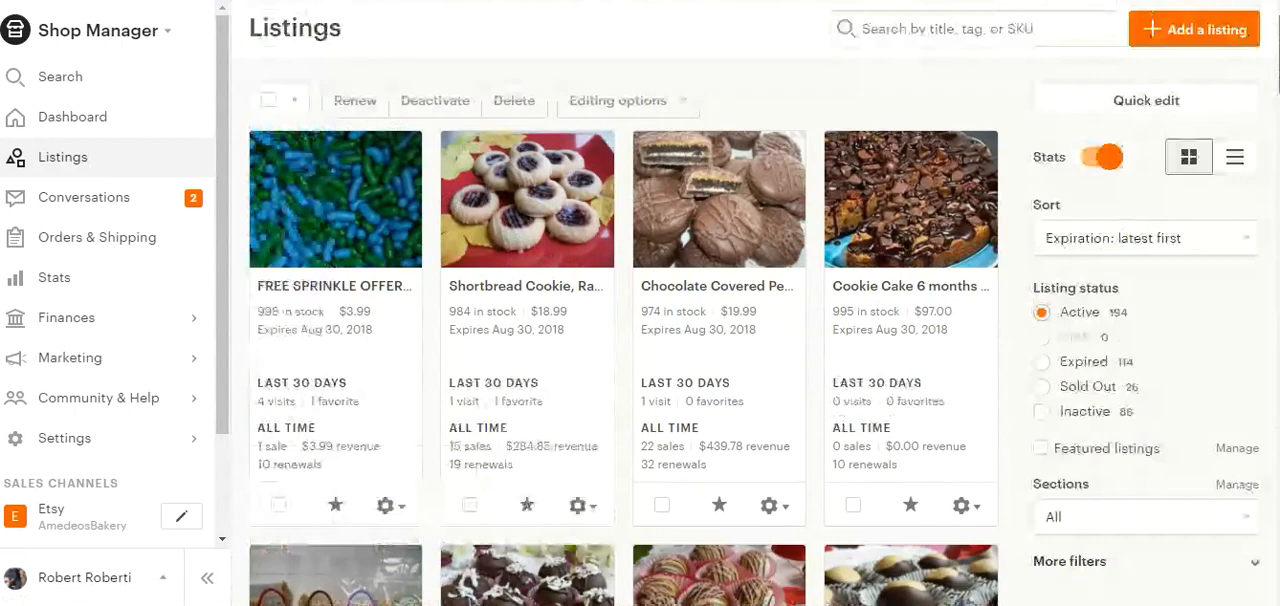
pyautogui.click(1108, 160)
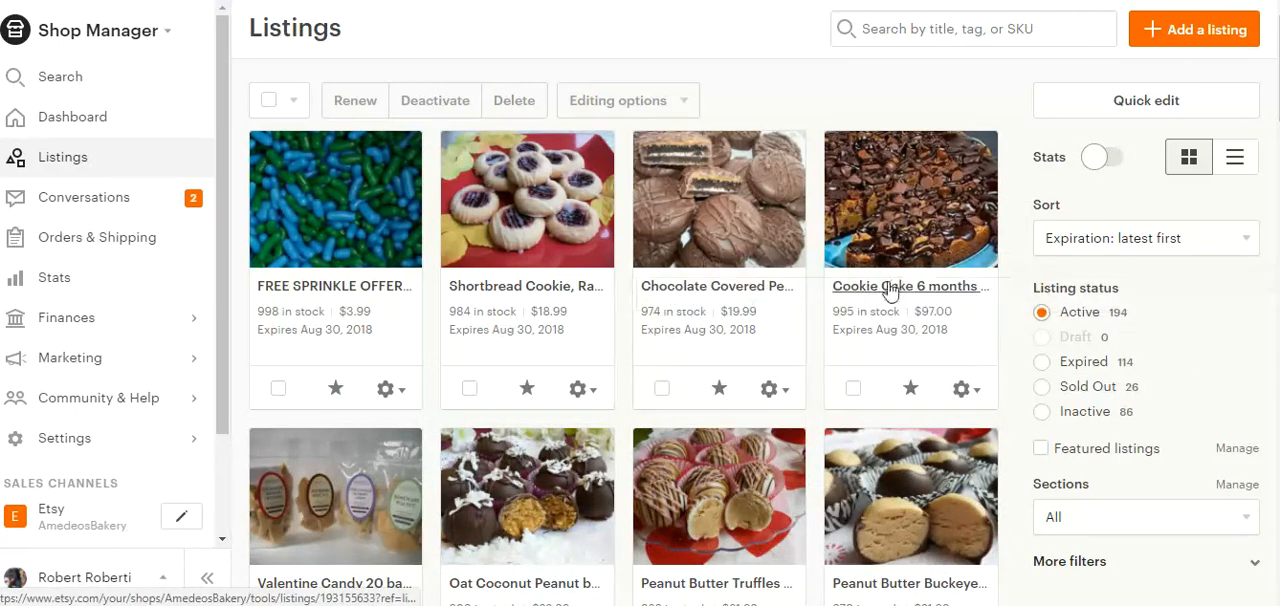
# Review the actions available for the Cookie Cake 6 months listing and open its sharing options.
pyautogui.click(962, 390)
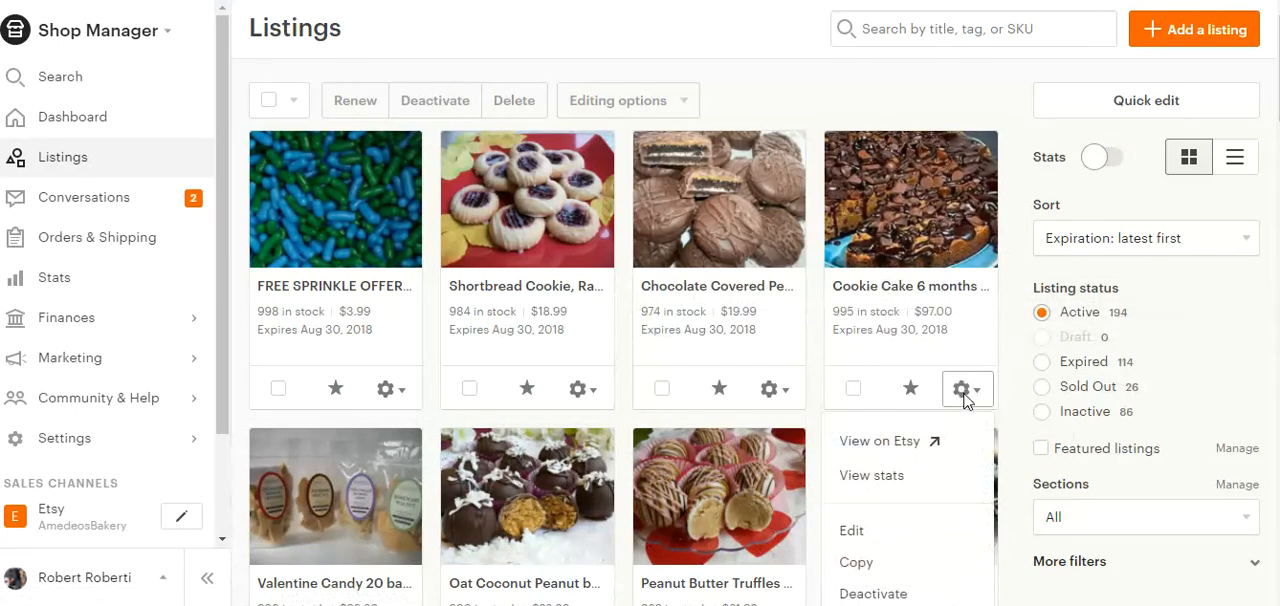
pyautogui.scroll(-2, 929, 218)
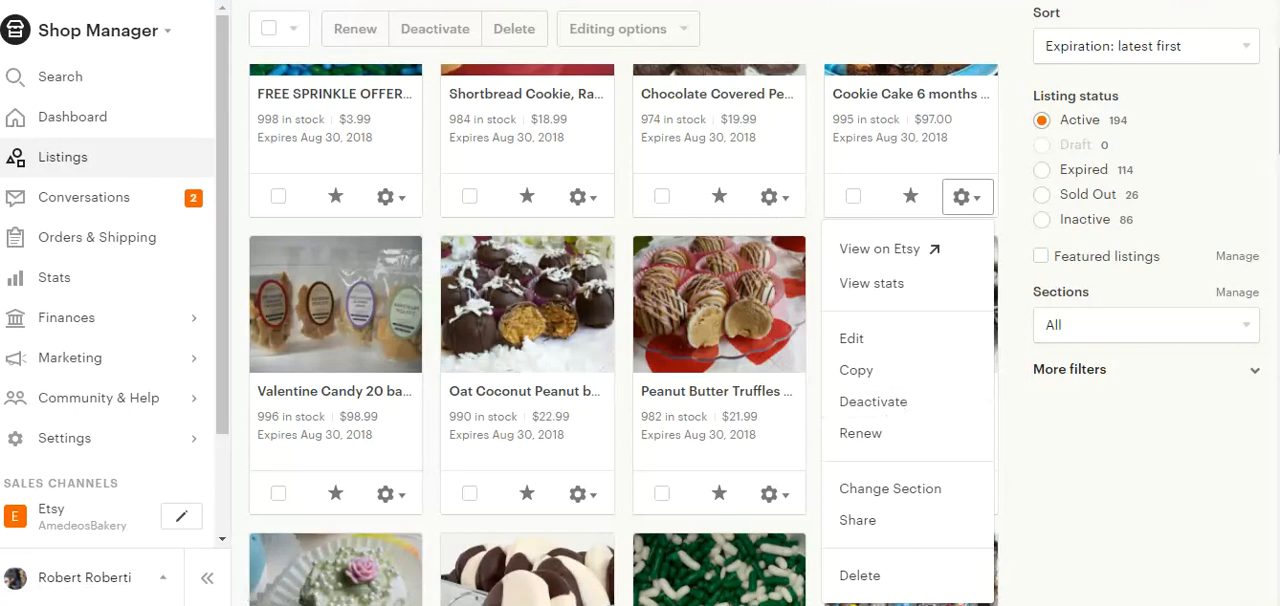
pyautogui.scroll(-1, 1248, 218)
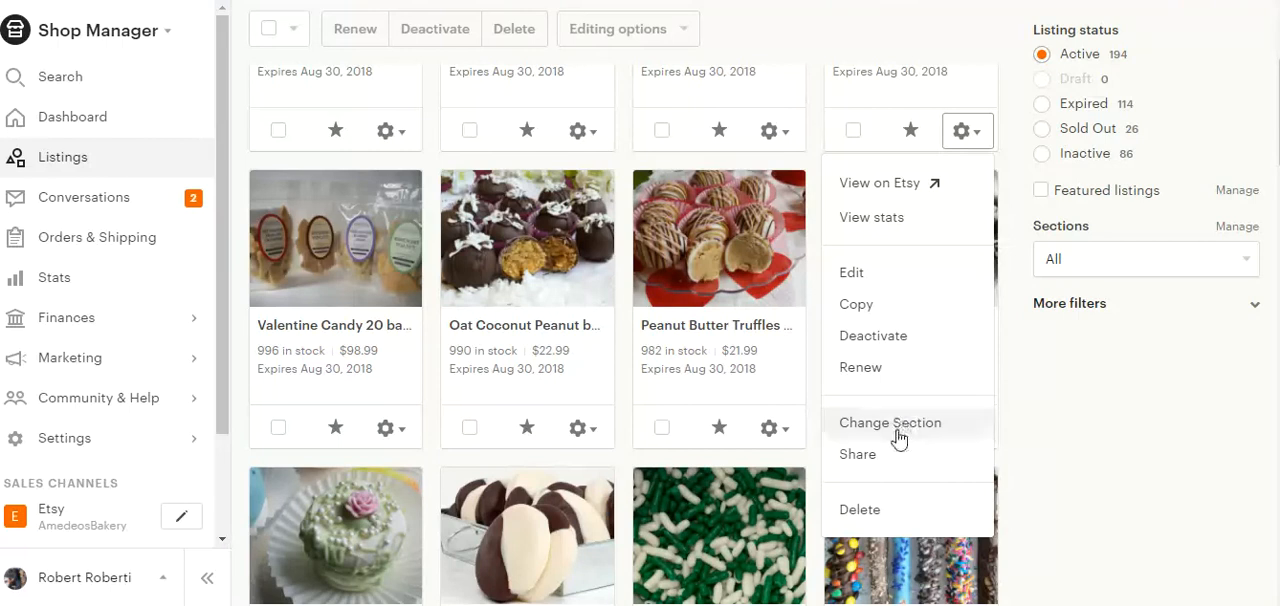
pyautogui.moveTo(894, 437); pyautogui.dragTo(858, 467)
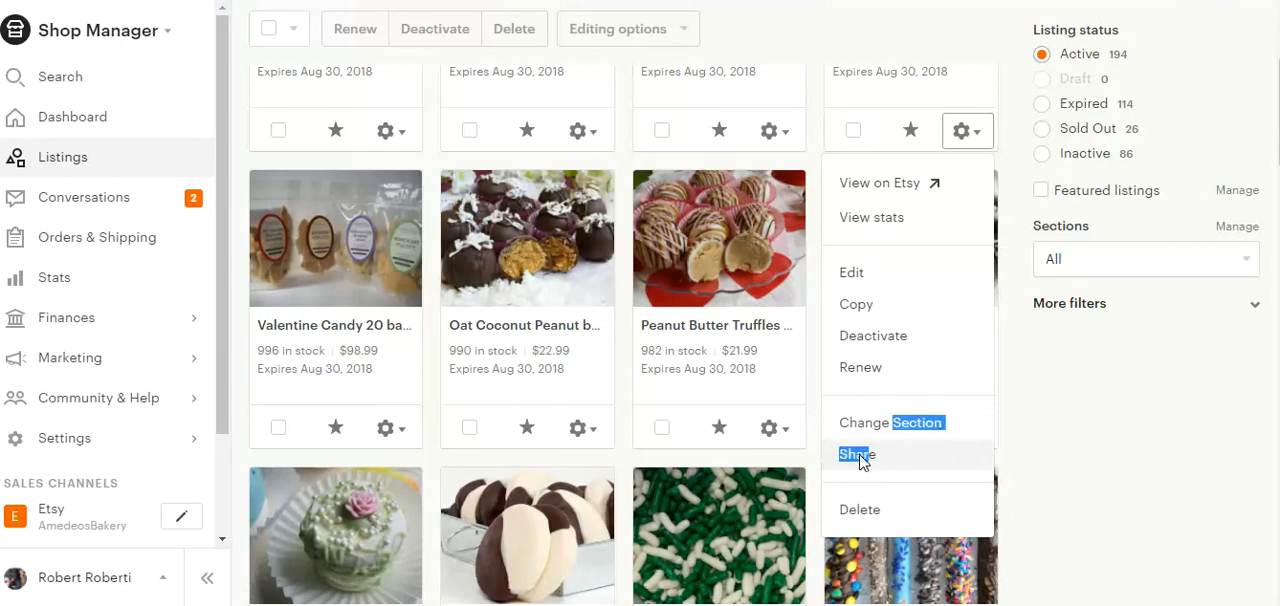
pyautogui.click(858, 463)
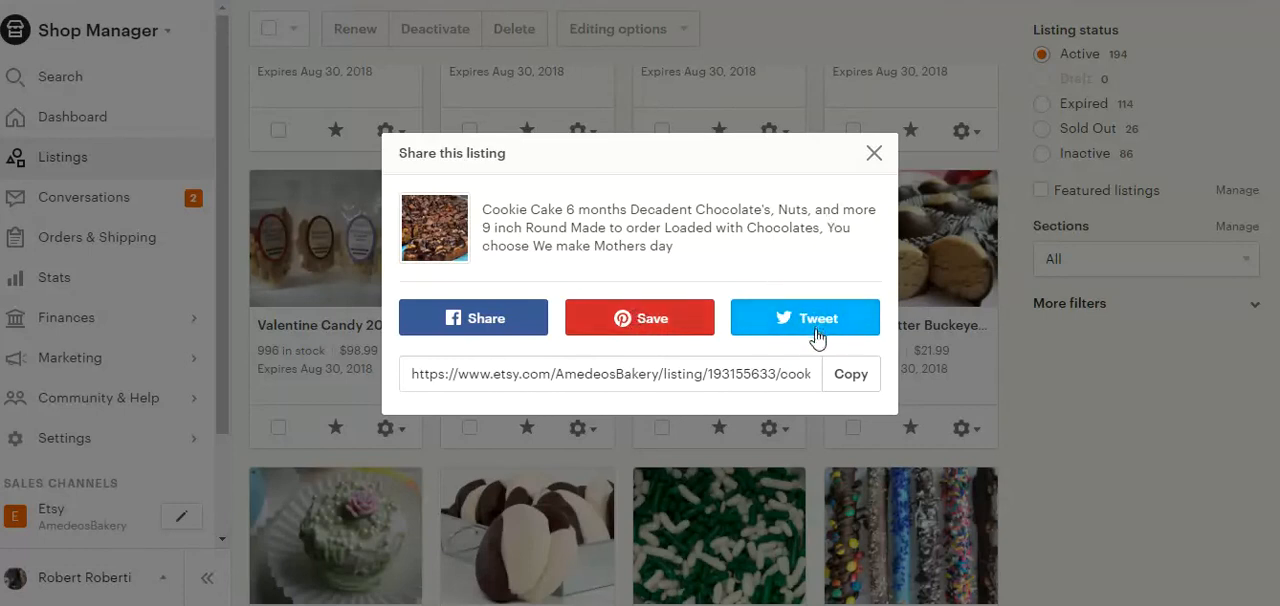
# Copy the Cookie Cake listing's link to the clipboard and close the sharing dialog and notification.
pyautogui.click(851, 376)
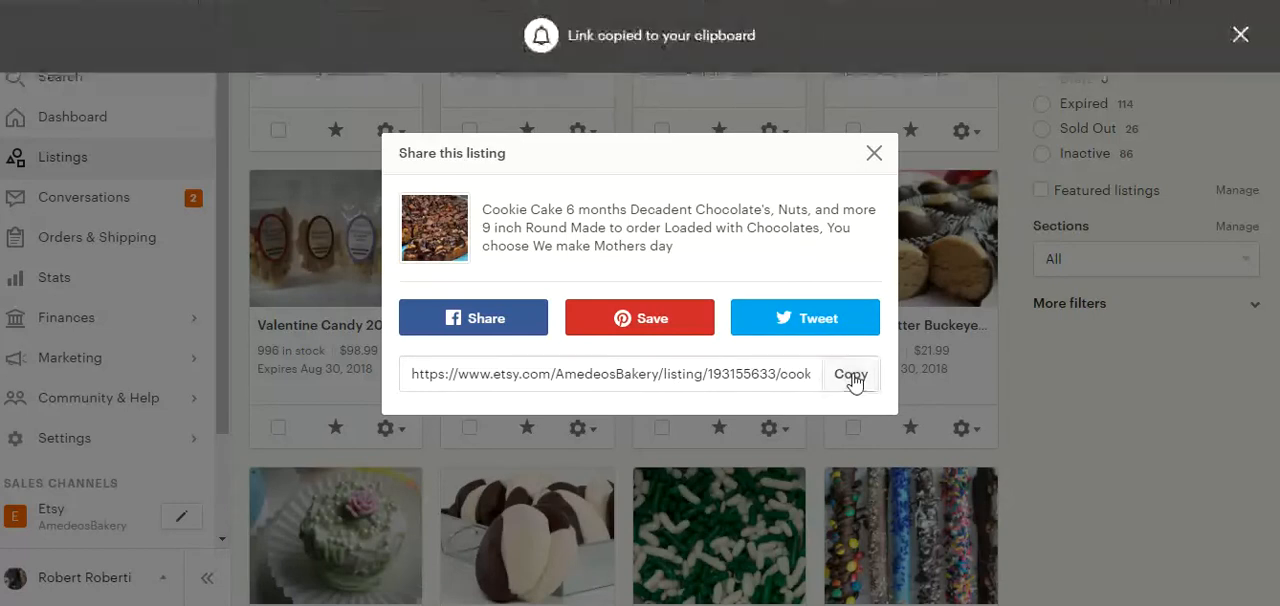
pyautogui.click(689, 378)
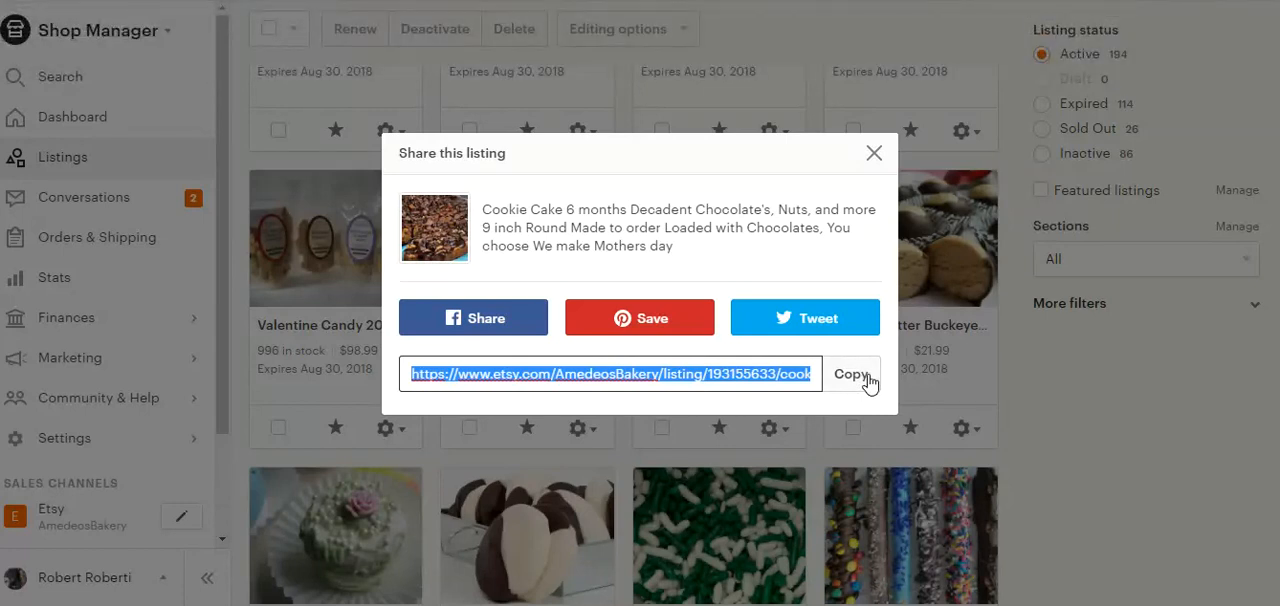
pyautogui.click(778, 378)
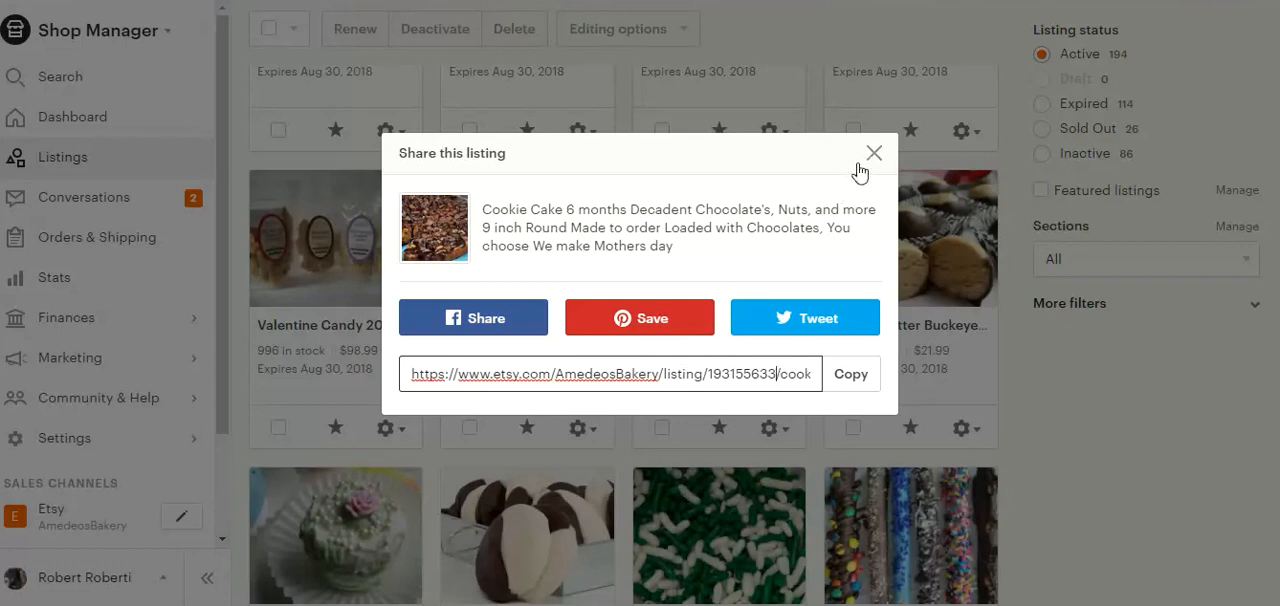
pyautogui.click(853, 378)
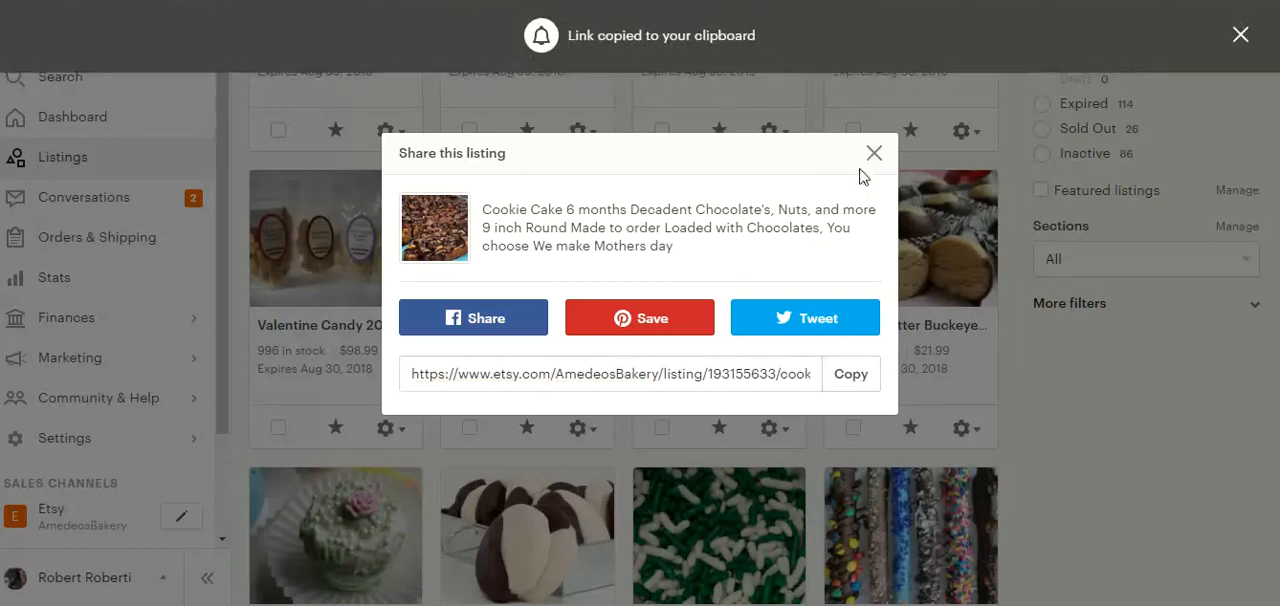
pyautogui.click(874, 155)
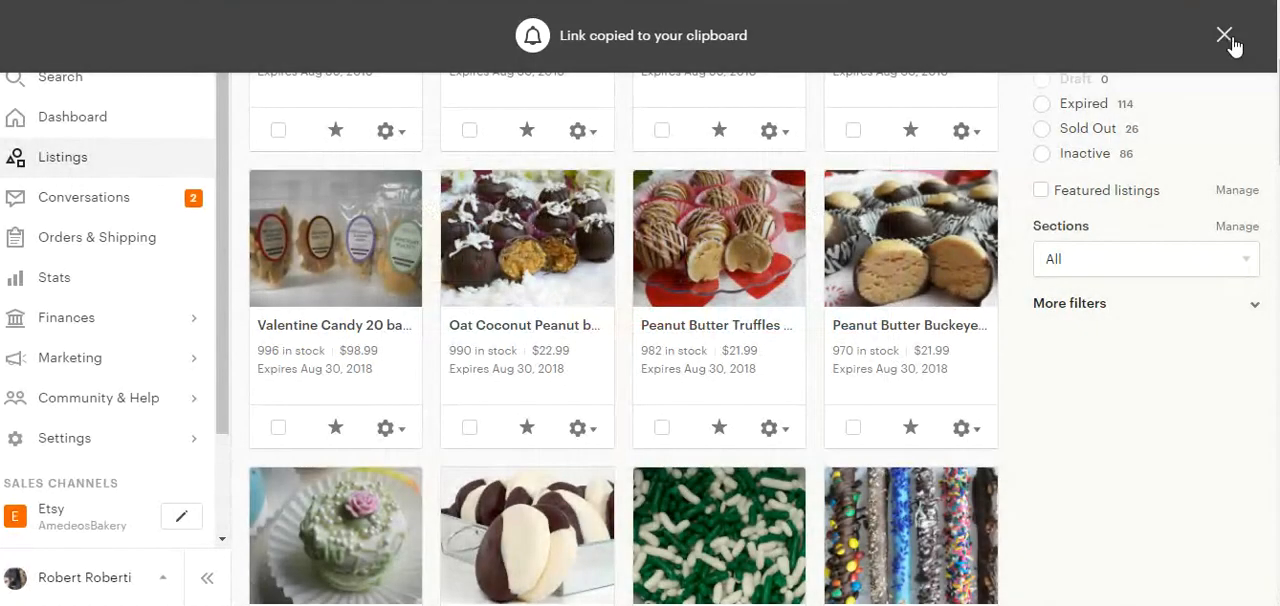
pyautogui.click(1226, 37)
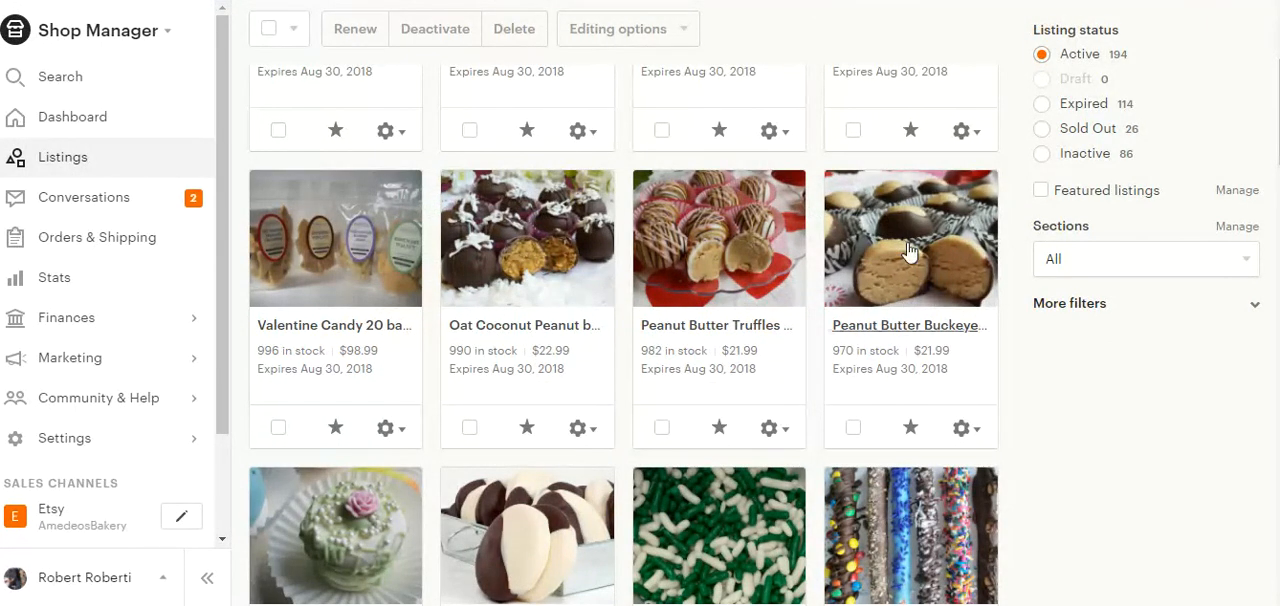
# Check the actions available for the Peanut Butter Buckeye and Cookie Cake listings without applying any.
pyautogui.click(966, 430)
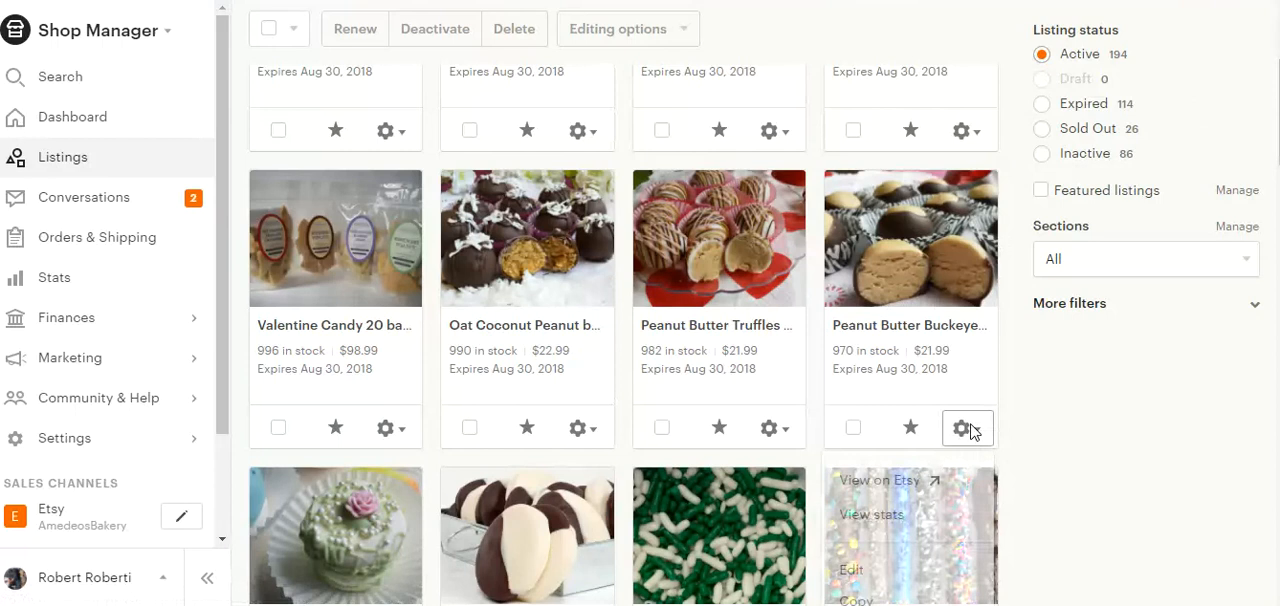
pyautogui.click(962, 131)
pyautogui.click(964, 132)
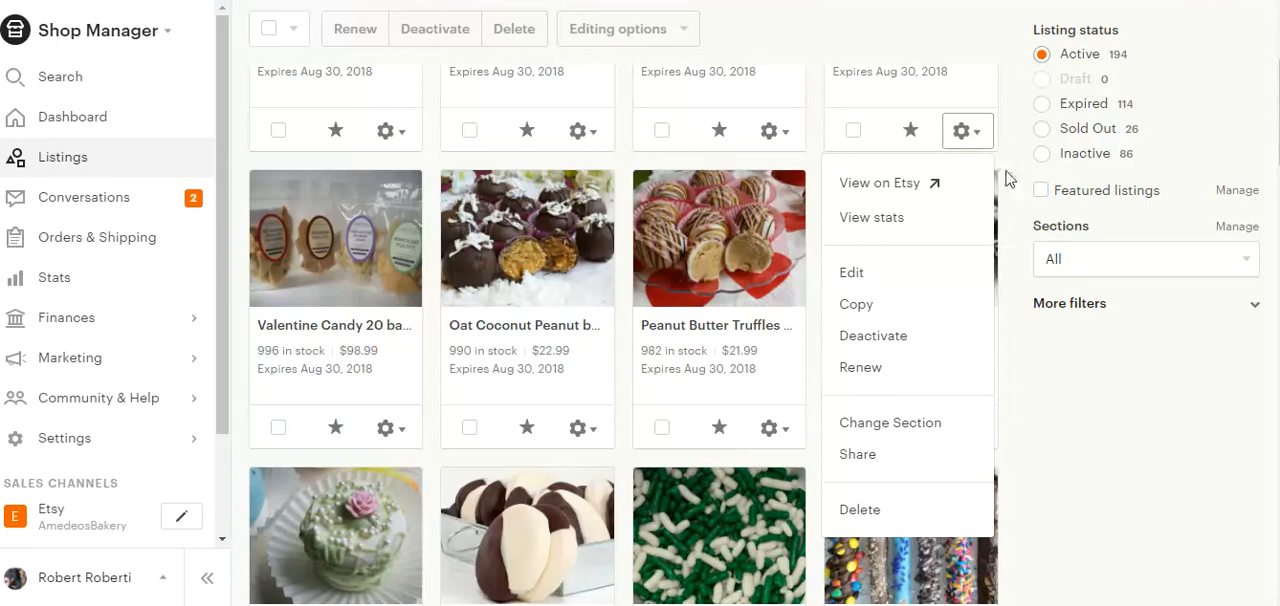
pyautogui.click(978, 147)
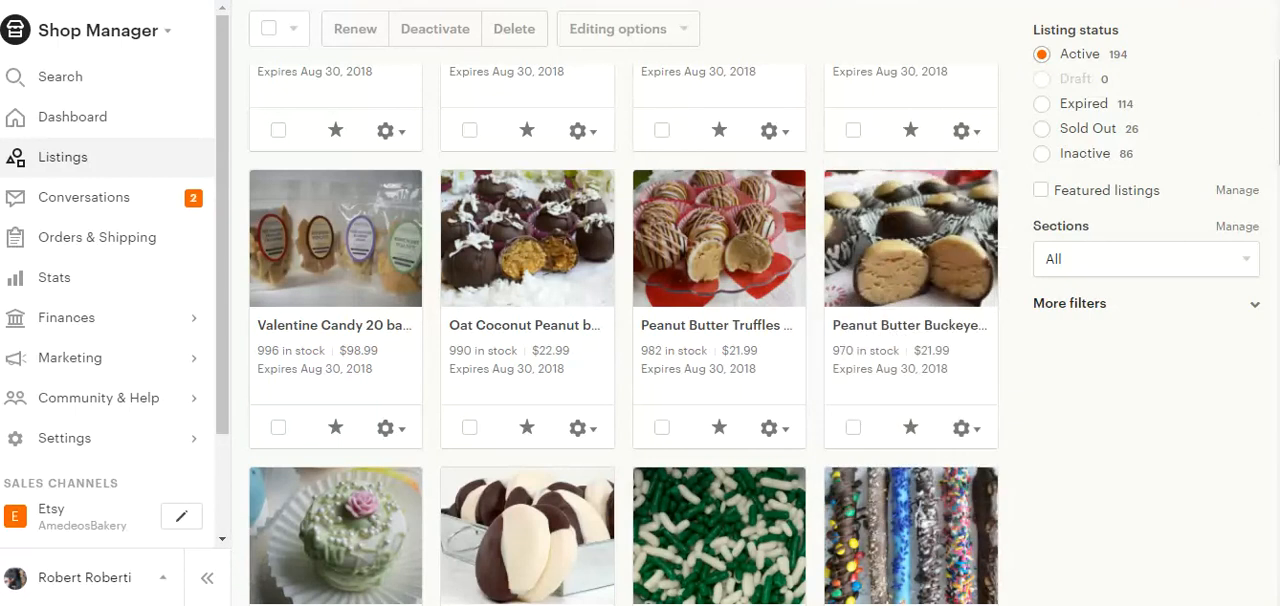
# Filter the listings to show only featured ones, examine them, and remove the filter.
pyautogui.scroll(-1, 764, 303)
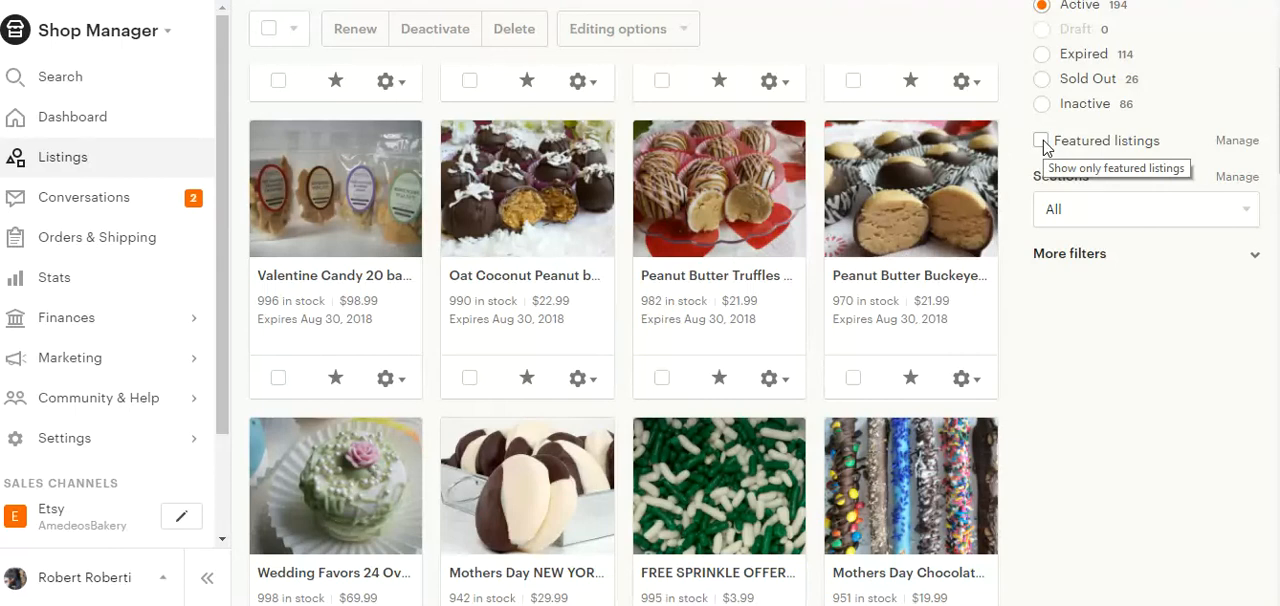
pyautogui.click(1042, 141)
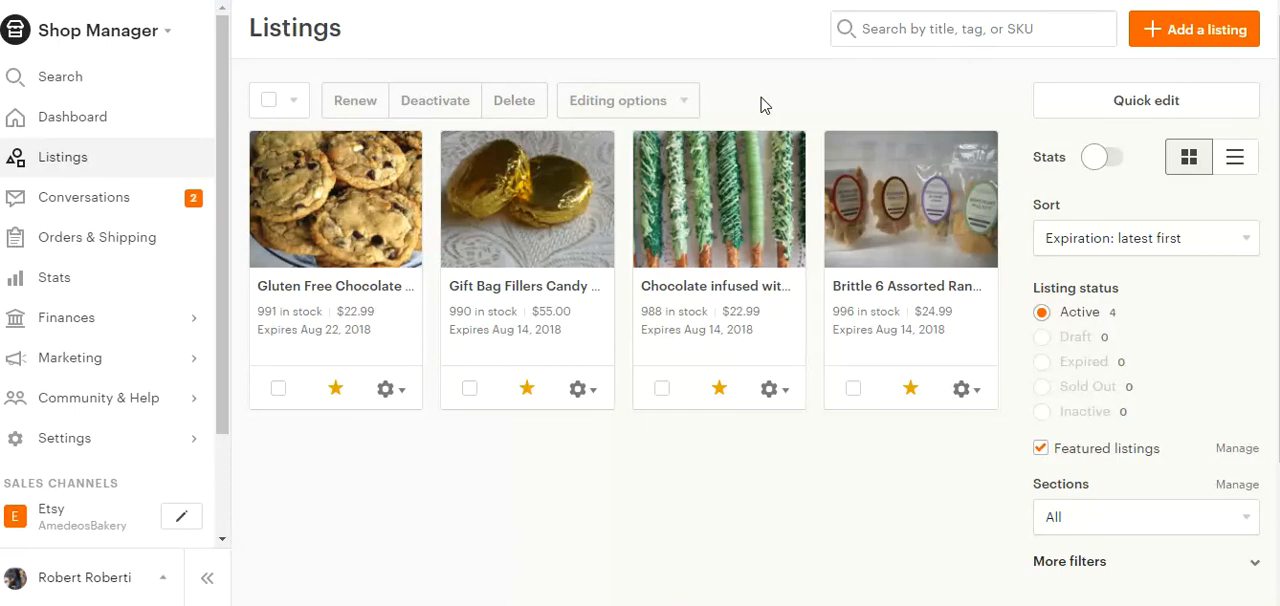
pyautogui.click(1041, 449)
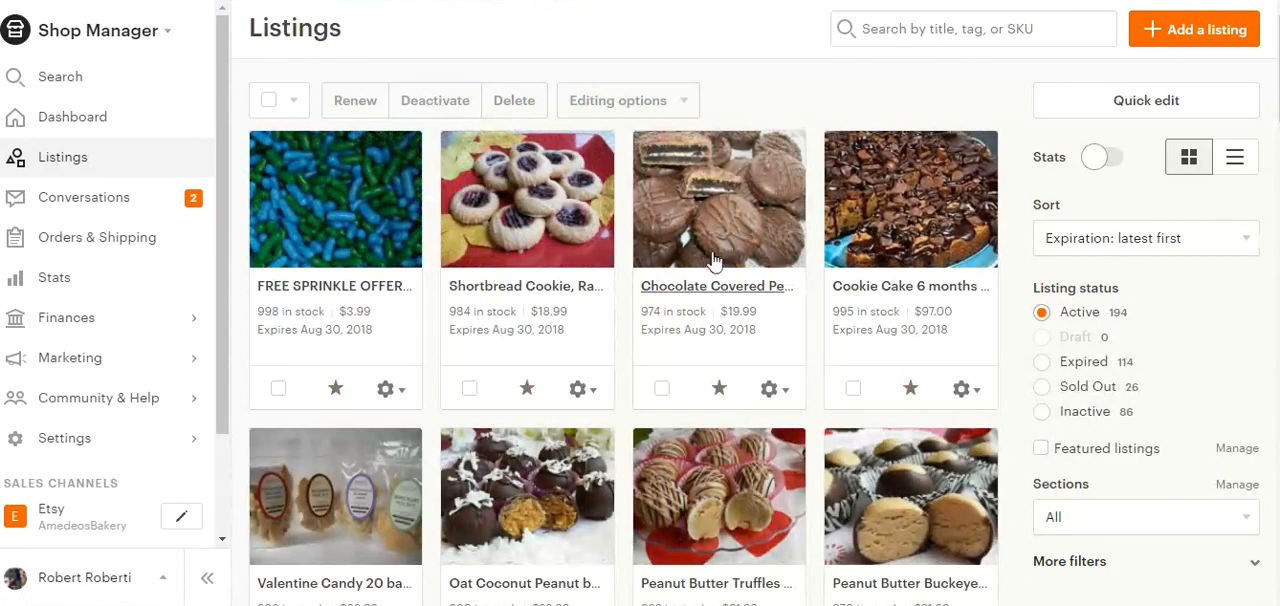
# Select all active listings on the current page for bulk actions.
pyautogui.click(269, 101)
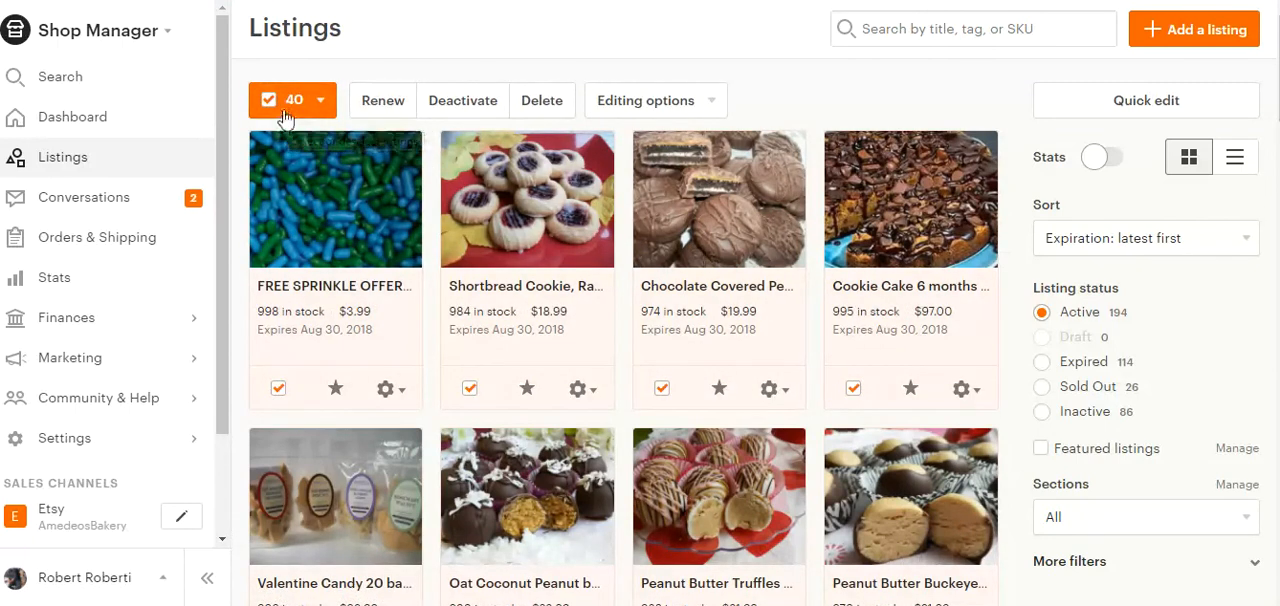
pyautogui.moveTo(1278, 88)
pyautogui.mouseDown()
pyautogui.moveTo(1278, 554)
pyautogui.moveTo(1278, 86)
pyautogui.mouseUp()
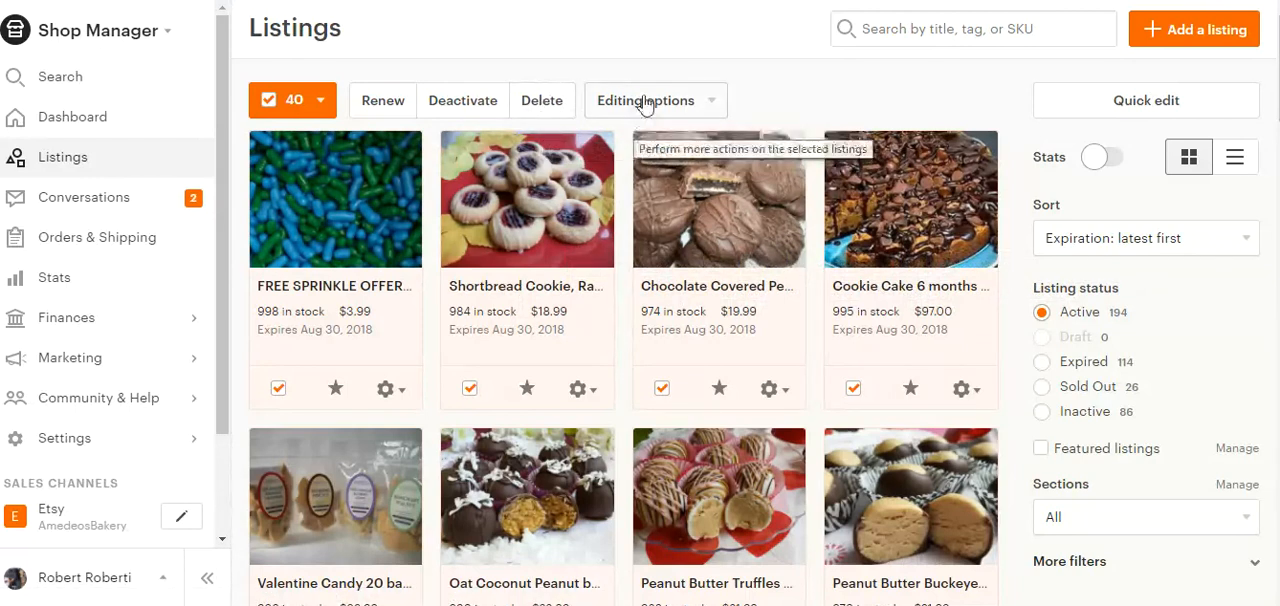
# Review the bulk editing options available for the selected listings without applying any.
pyautogui.click(707, 104)
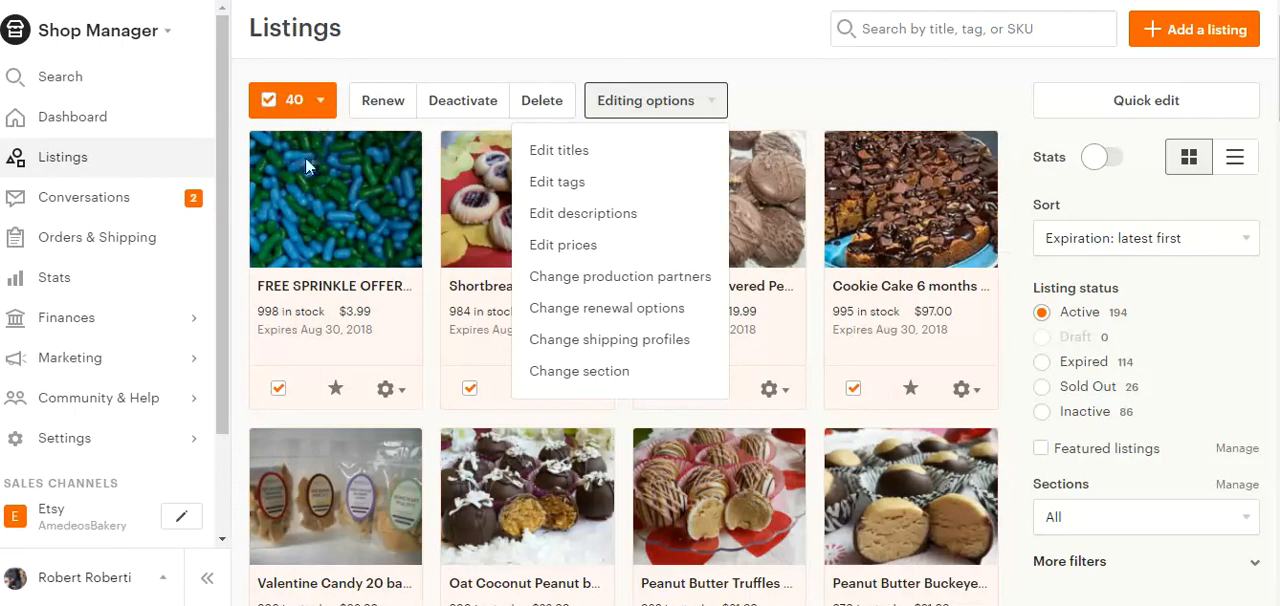
pyautogui.click(866, 87)
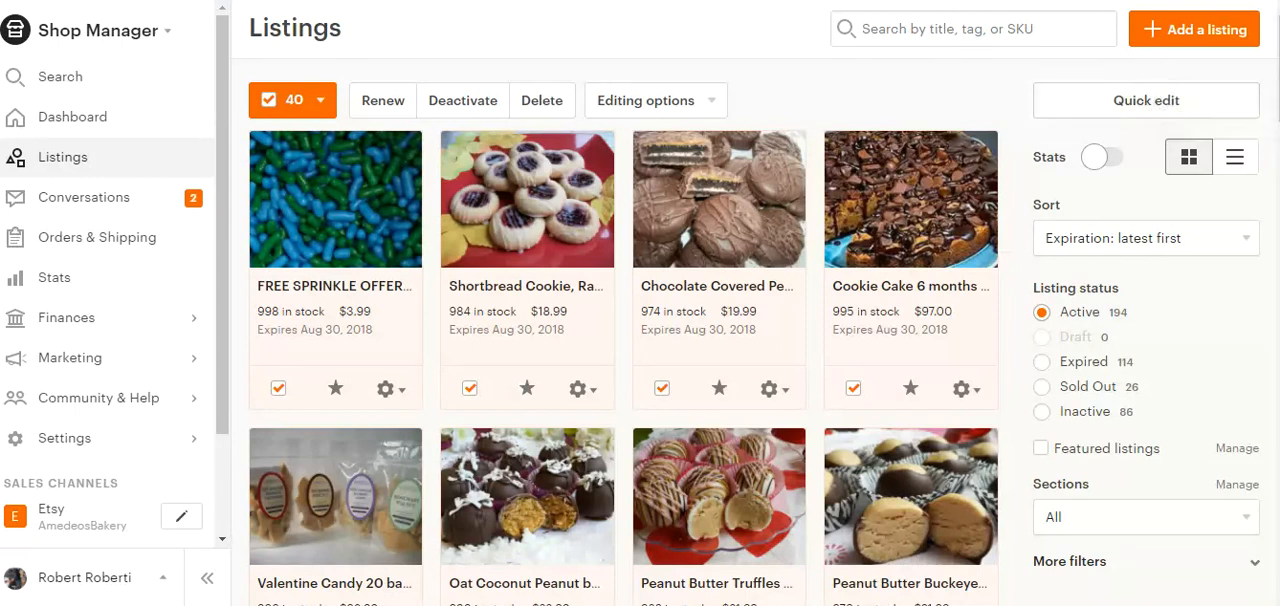
# Review the shop sections available for filtering the listings, keeping the section filter on All.
pyautogui.scroll(-4, 640, 350)
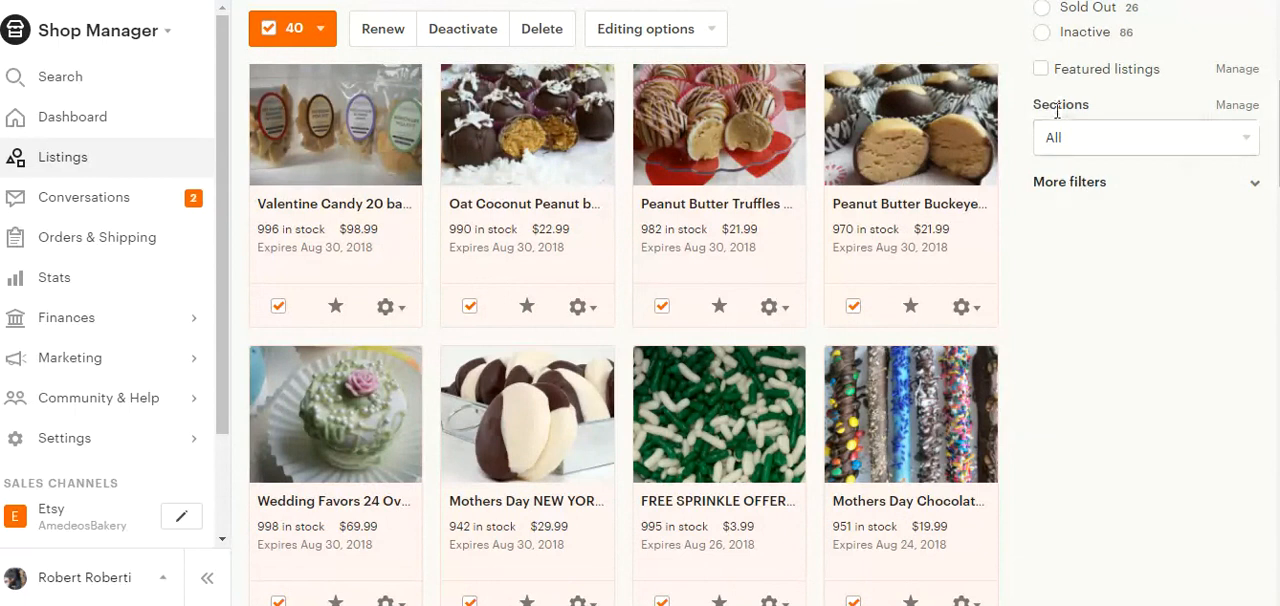
pyautogui.click(1080, 145)
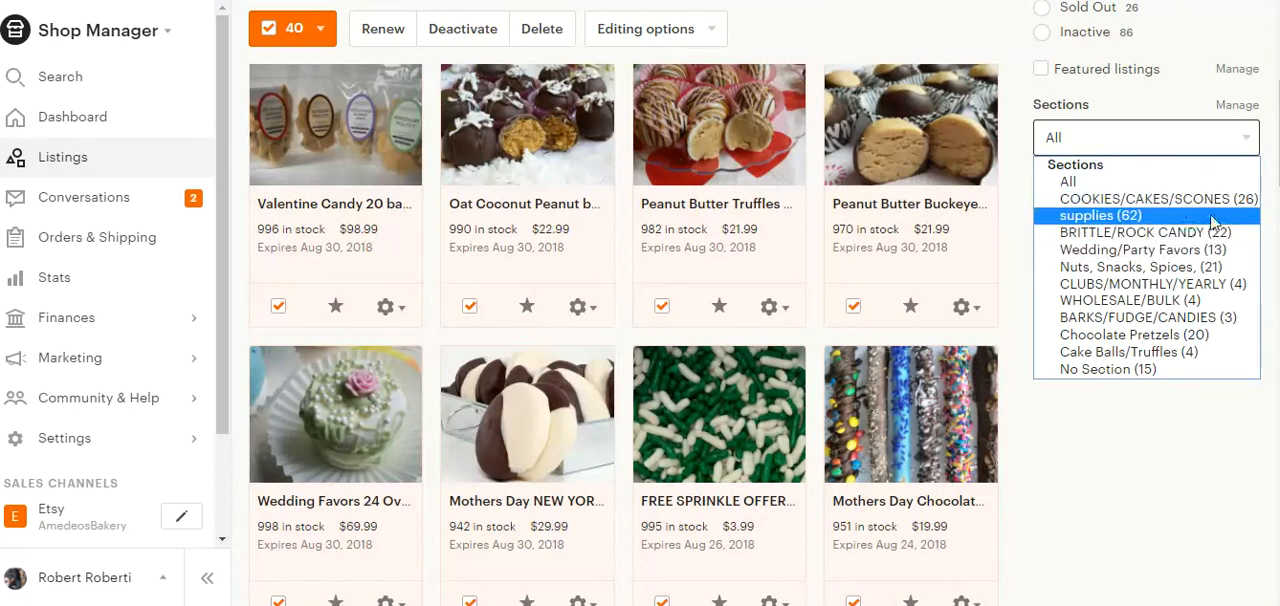
pyautogui.moveTo(1279, 143); pyautogui.dragTo(1279, 78)
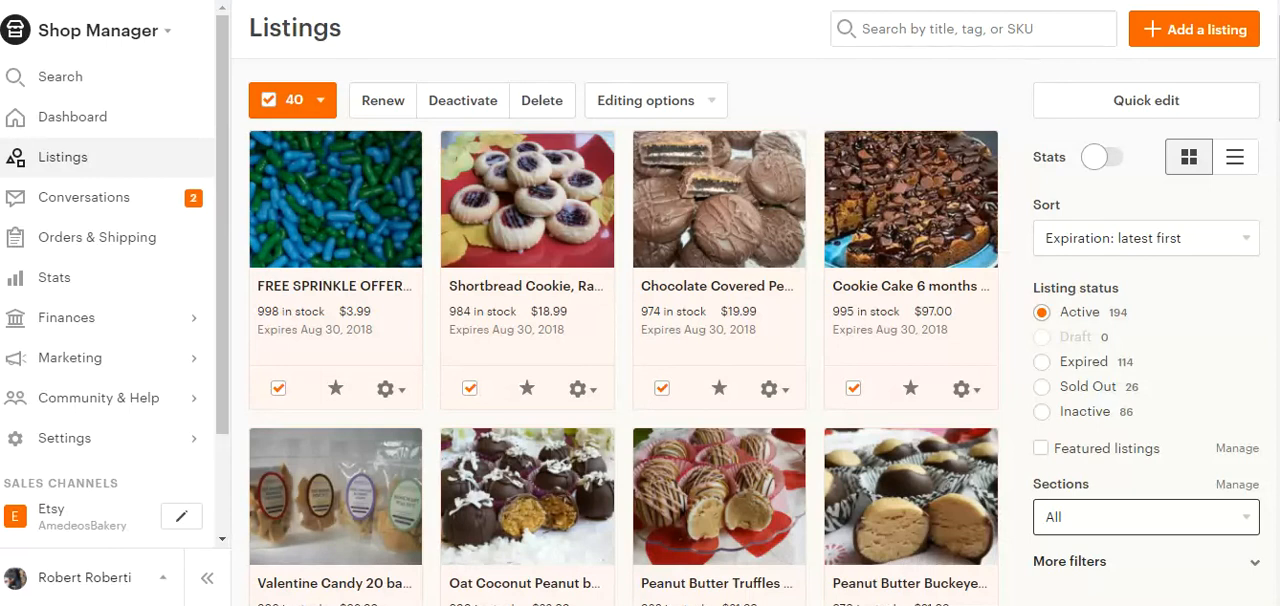
pyautogui.hotkey('alt', 'shift', 's')
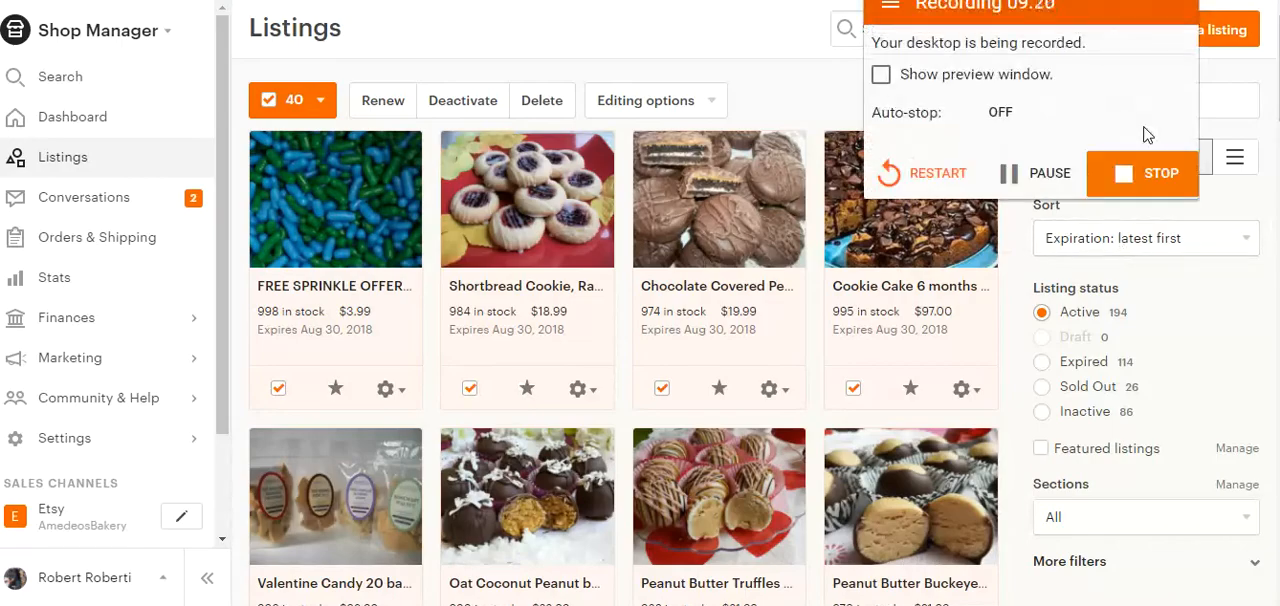